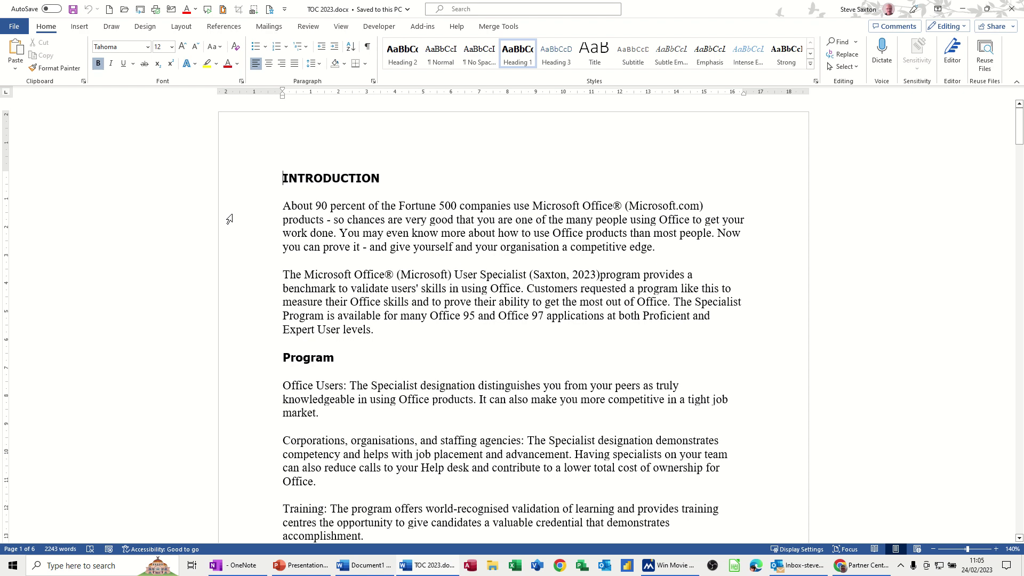
Change the INTRODUCTION heading to Normal text, then restore it to Heading 1.
click(254, 182)
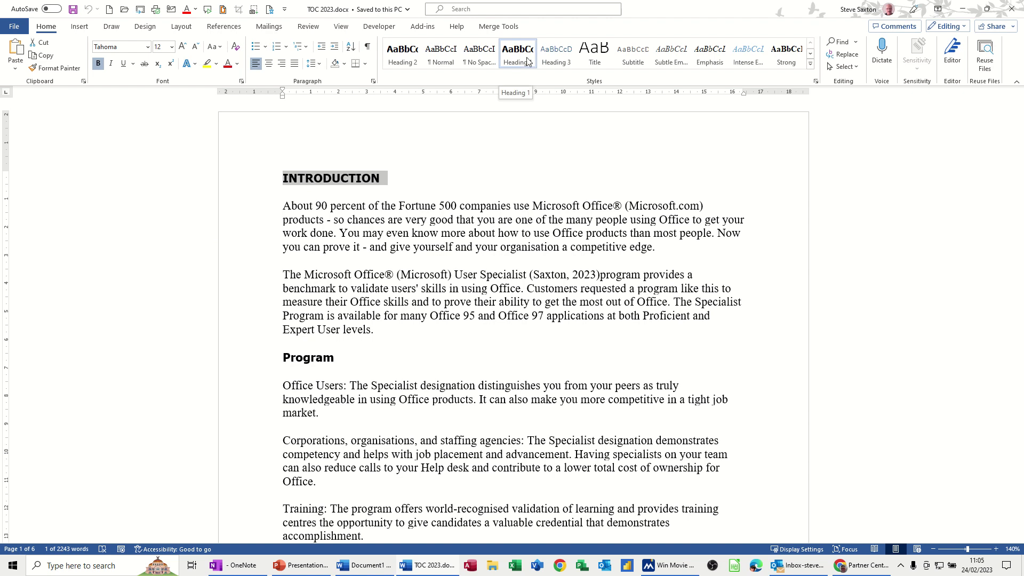
click(440, 60)
click(291, 205)
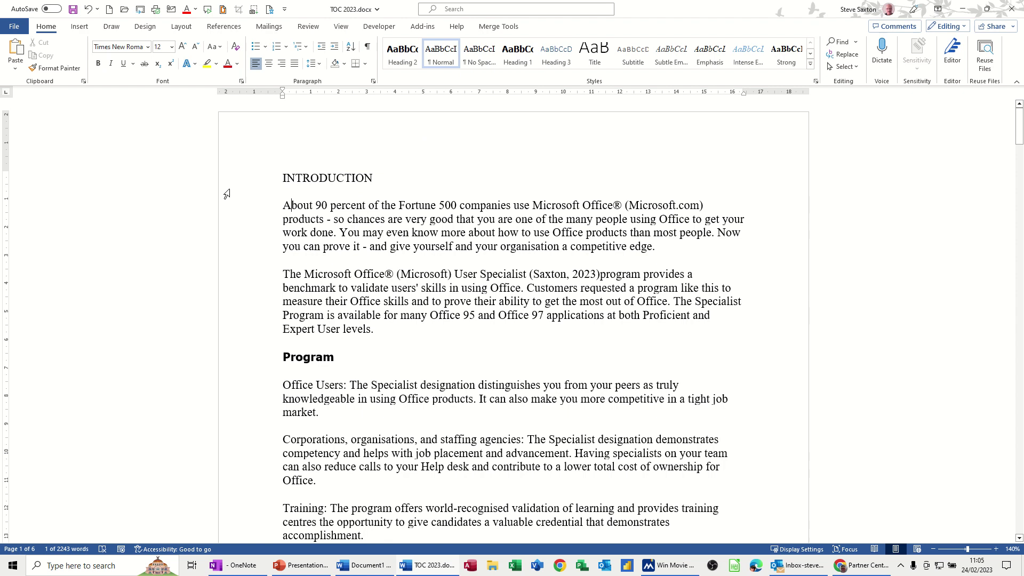
click(242, 184)
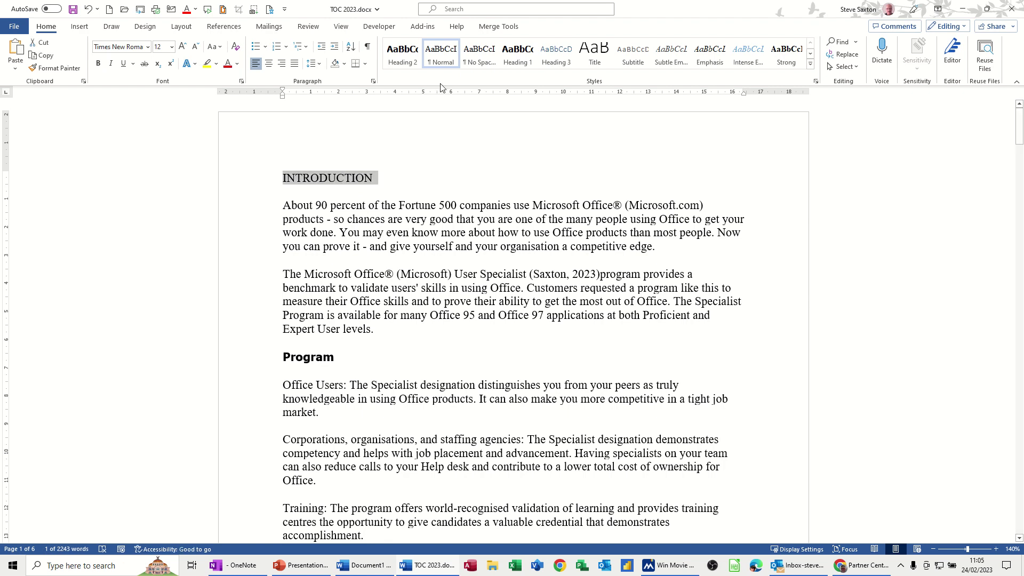
click(511, 59)
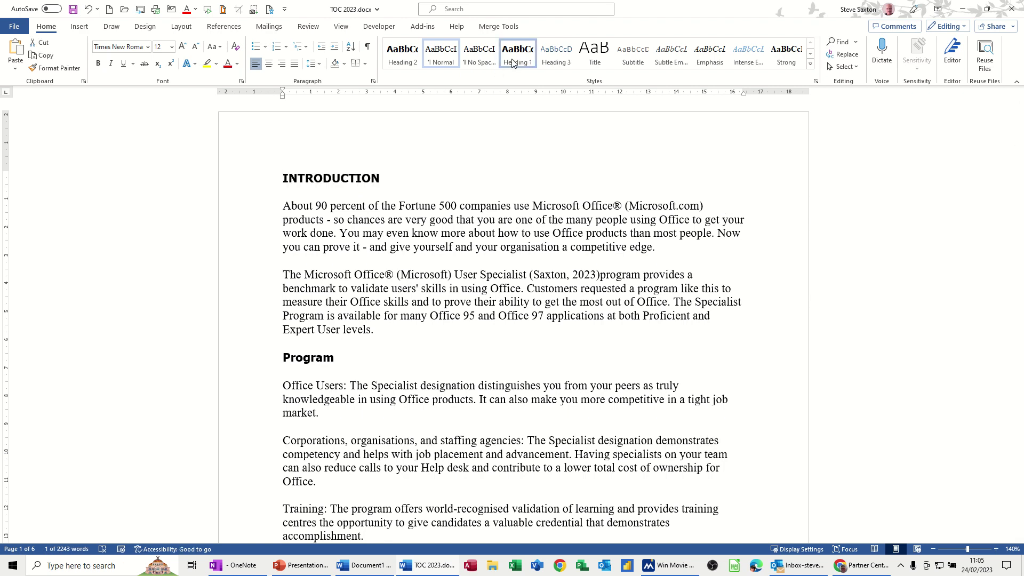
Check the heading levels of the Program and INTRODUCTION lines.
click(241, 365)
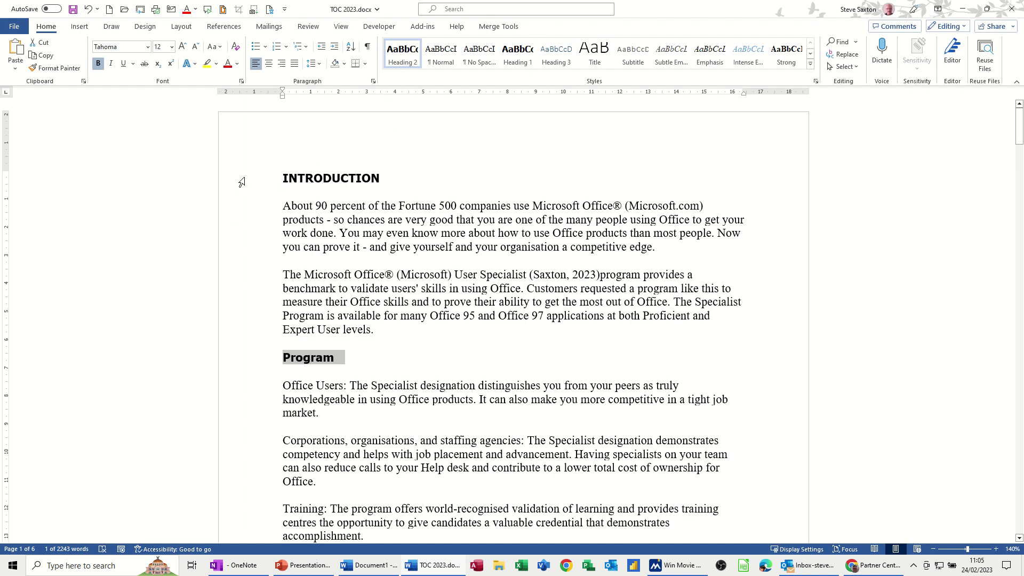
click(241, 182)
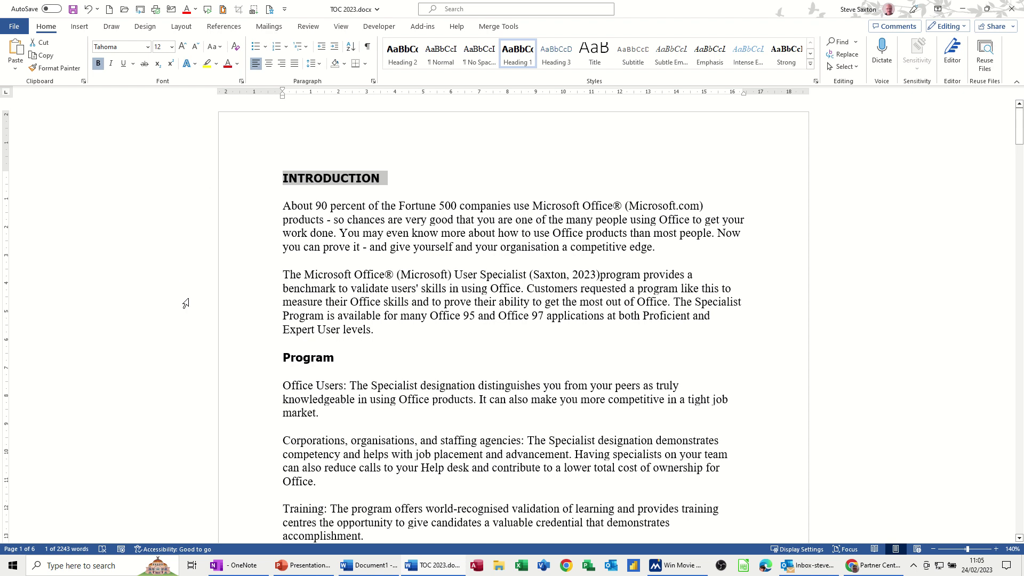
click(252, 357)
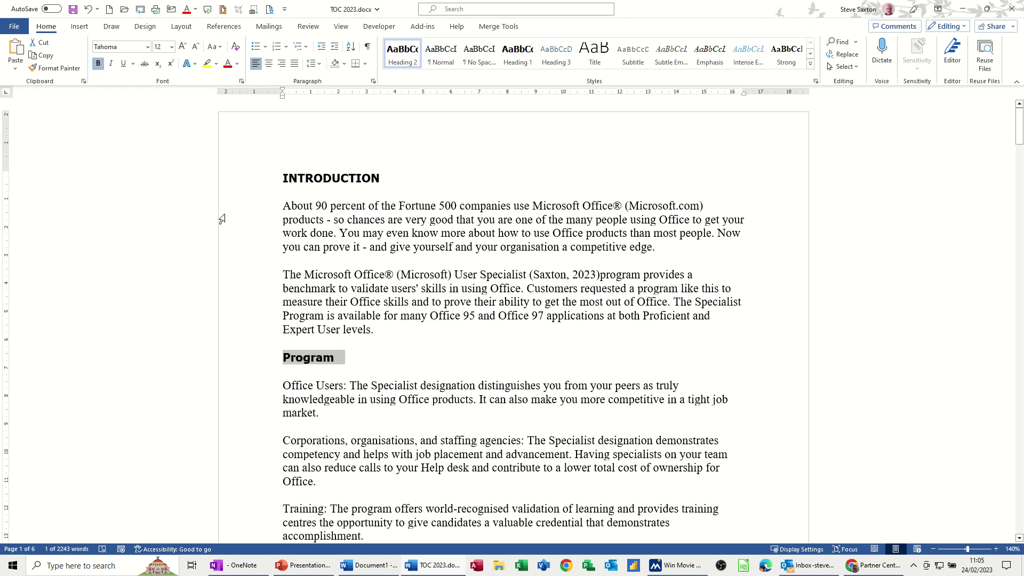
Turn on the Navigation Pane headings list, then inspect body text and heading lines.
click(341, 26)
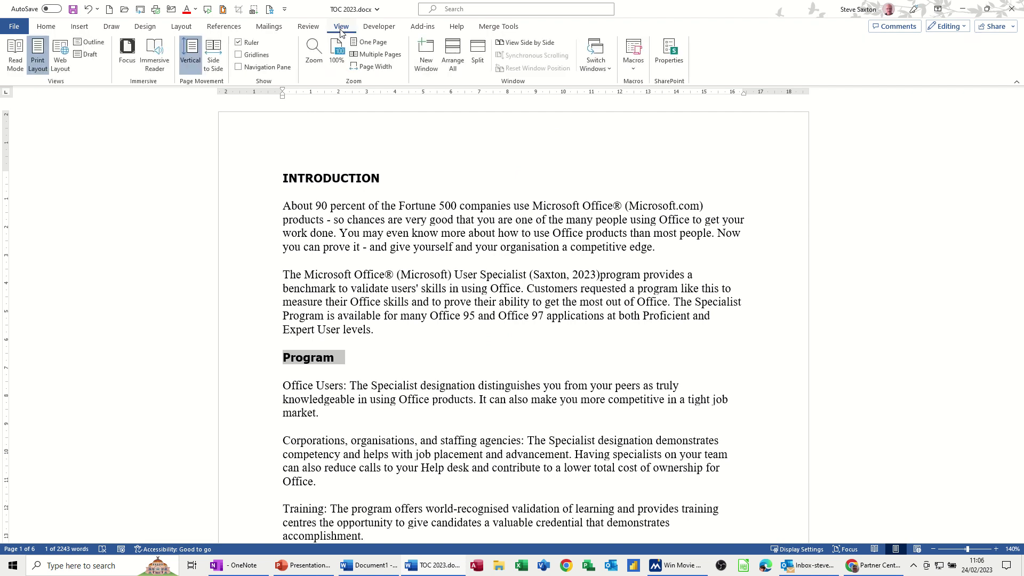
click(239, 67)
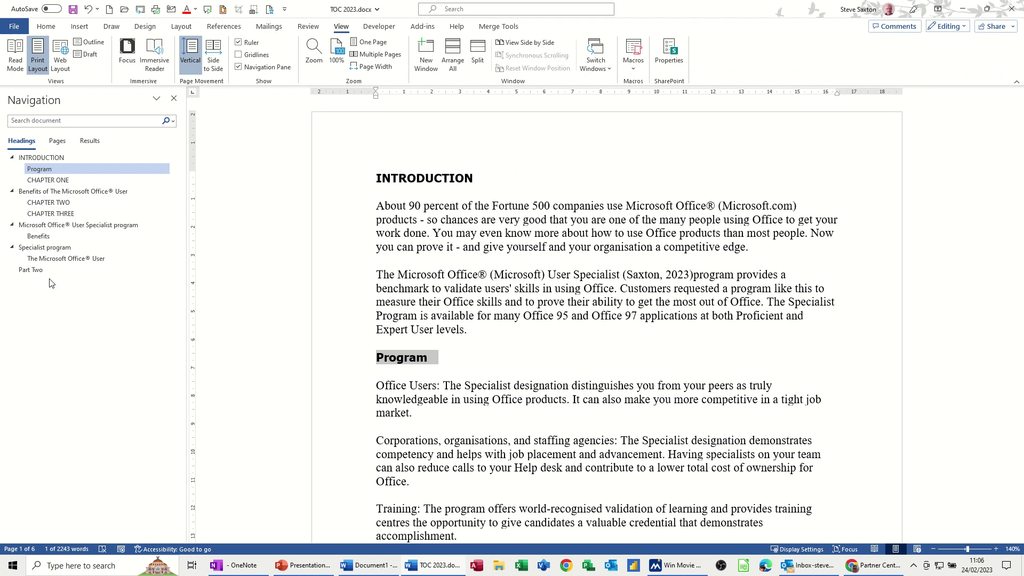
double_click(327, 225)
click(441, 233)
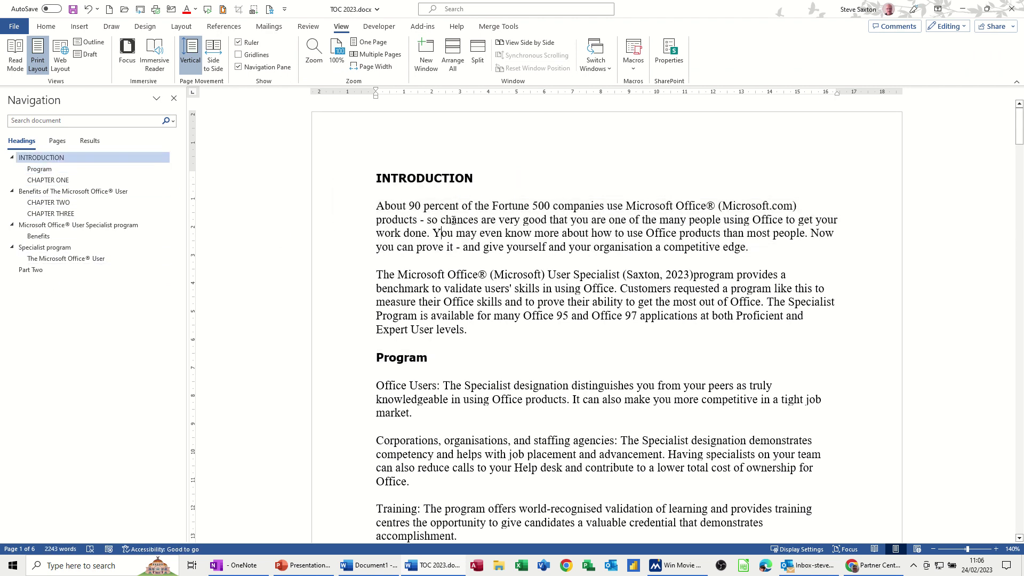
drag(484, 219, 613, 233)
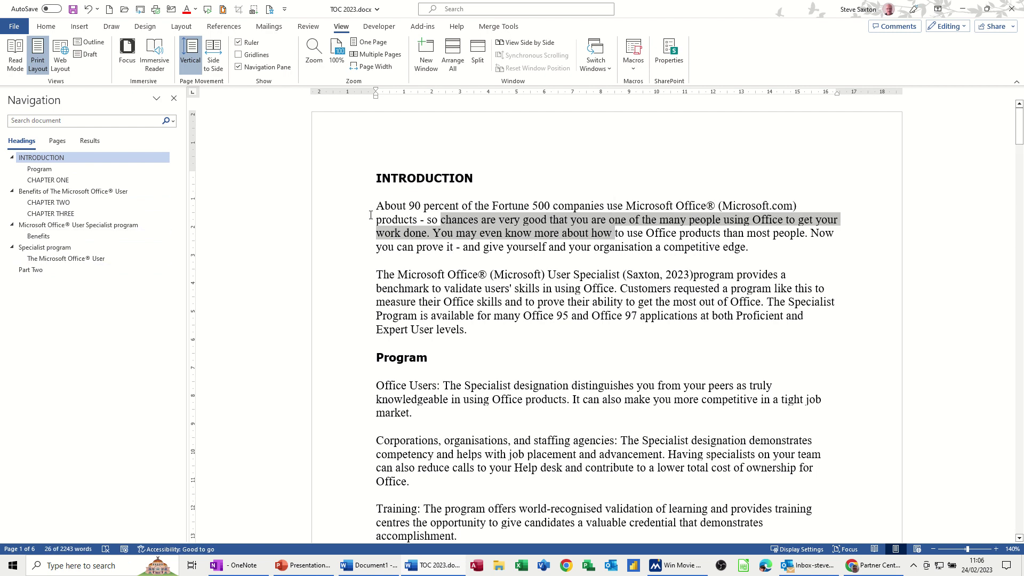
click(333, 184)
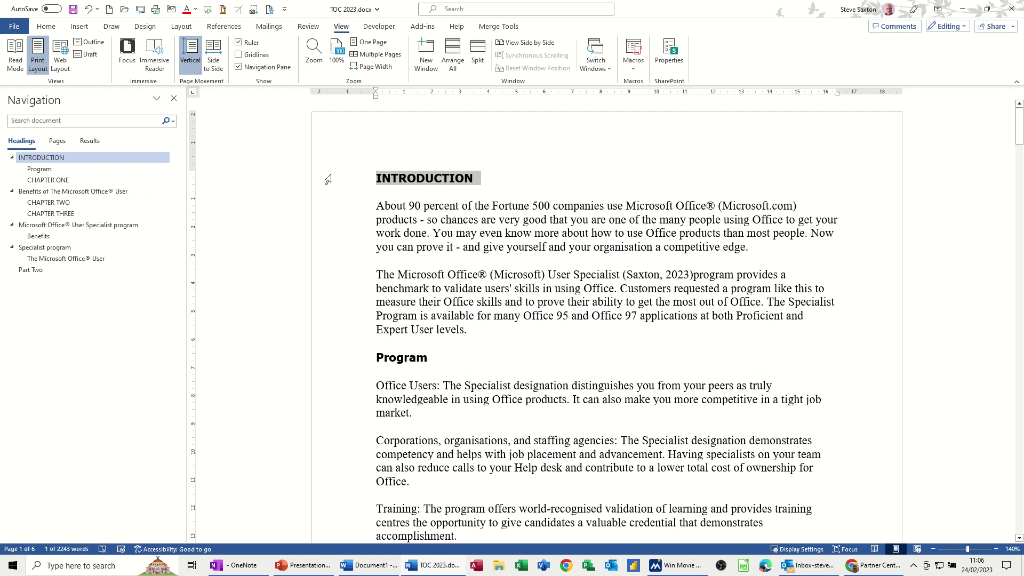
click(337, 362)
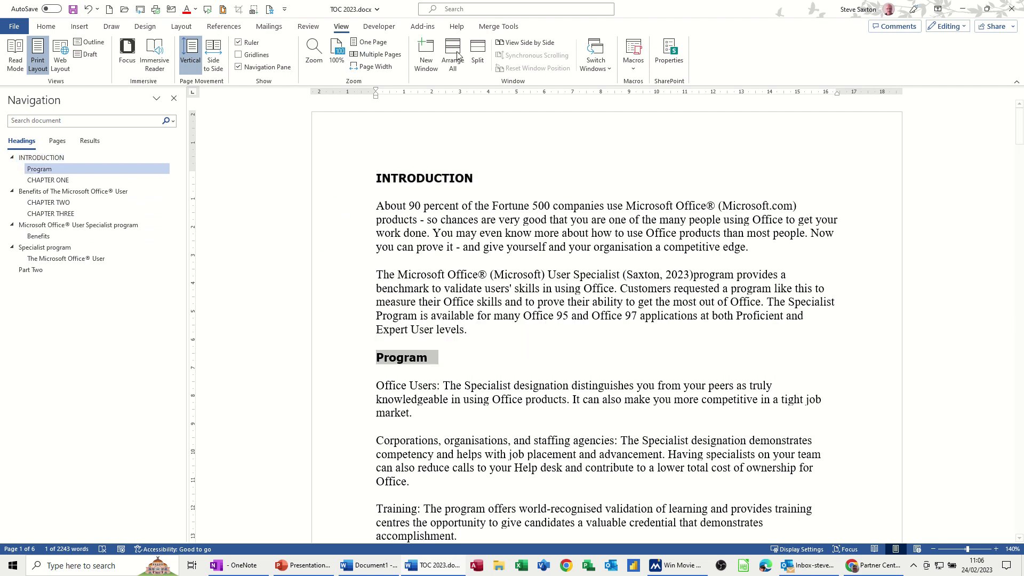
click(333, 177)
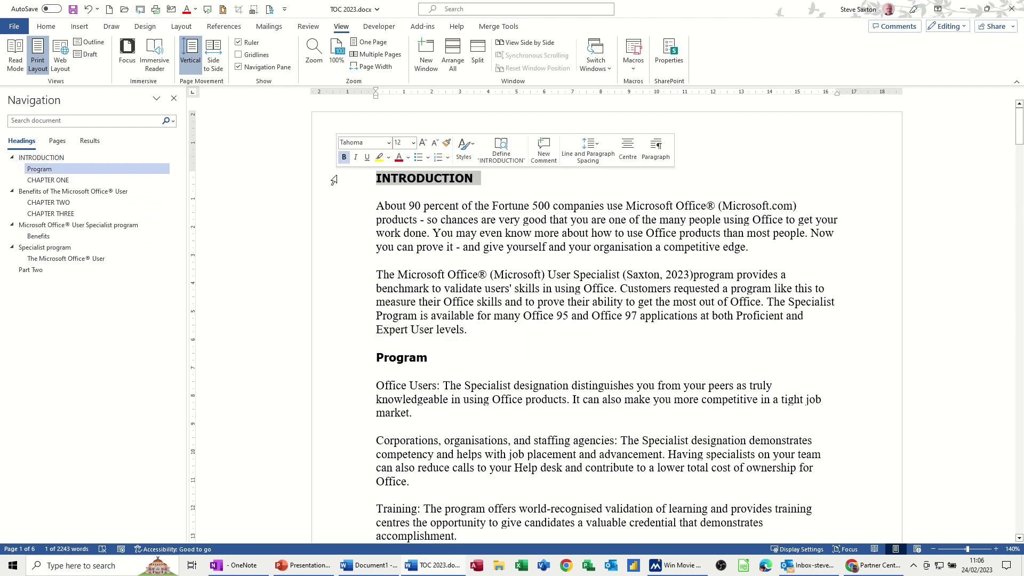
click(411, 229)
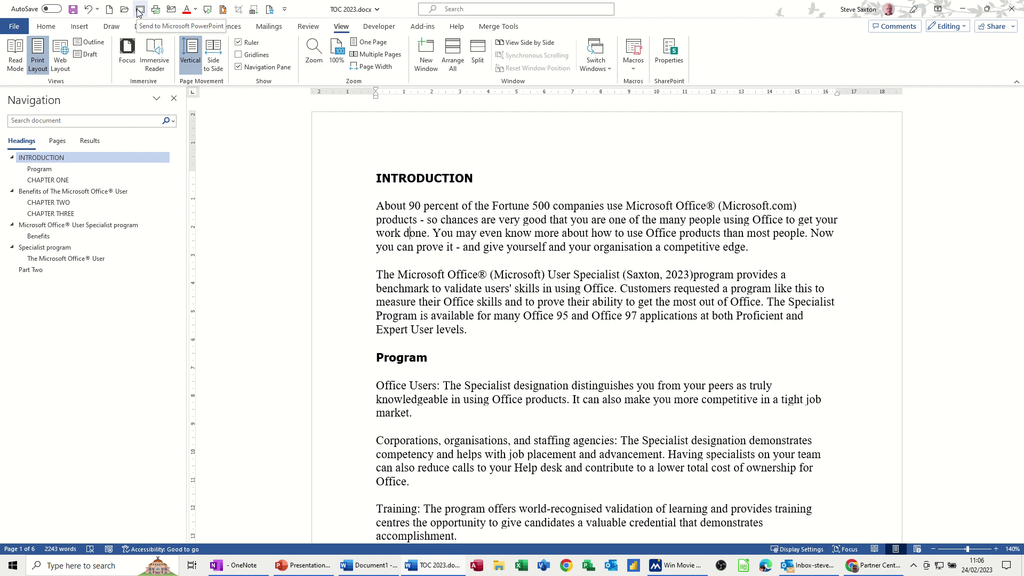
Open Word Options at the Quick Access Toolbar page via More Commands.
click(284, 11)
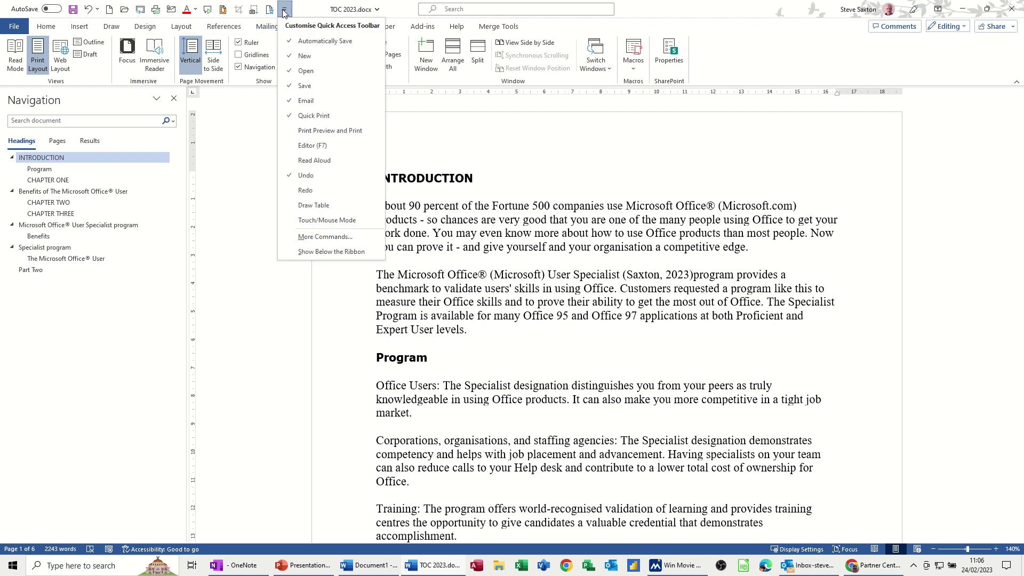
click(318, 238)
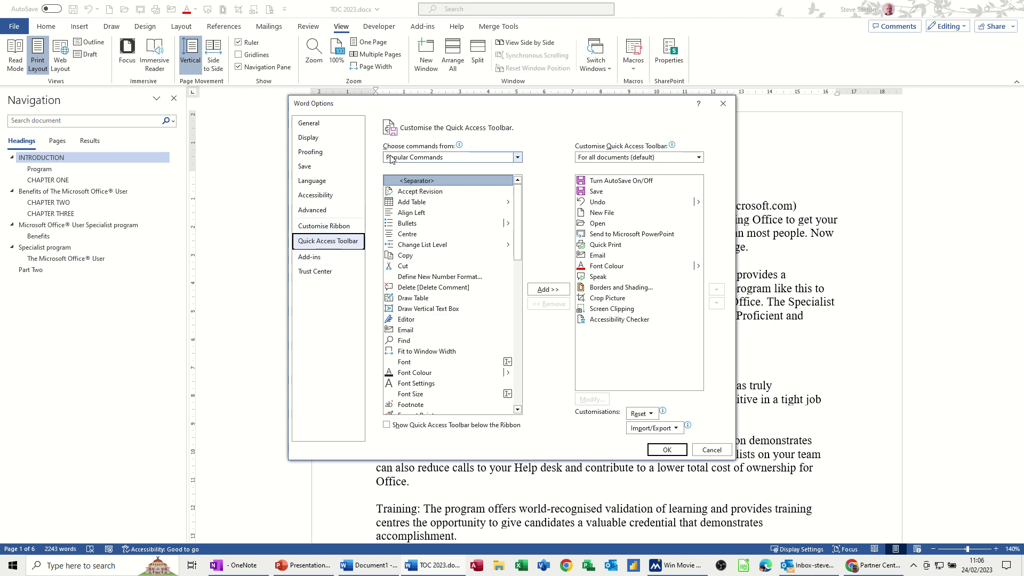
Switch the command list to All Commands and jump to the S entries.
click(444, 158)
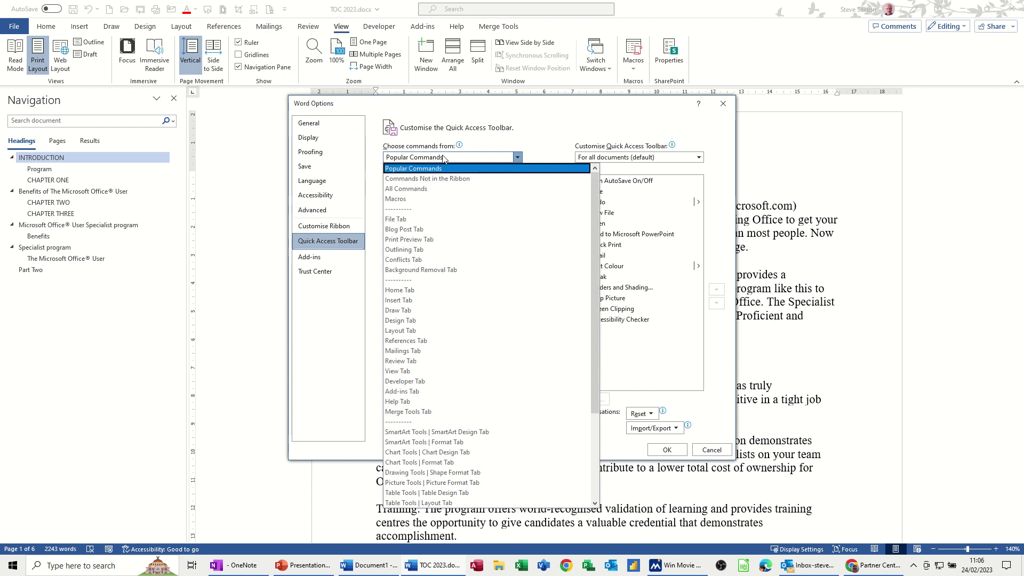
key(Escape)
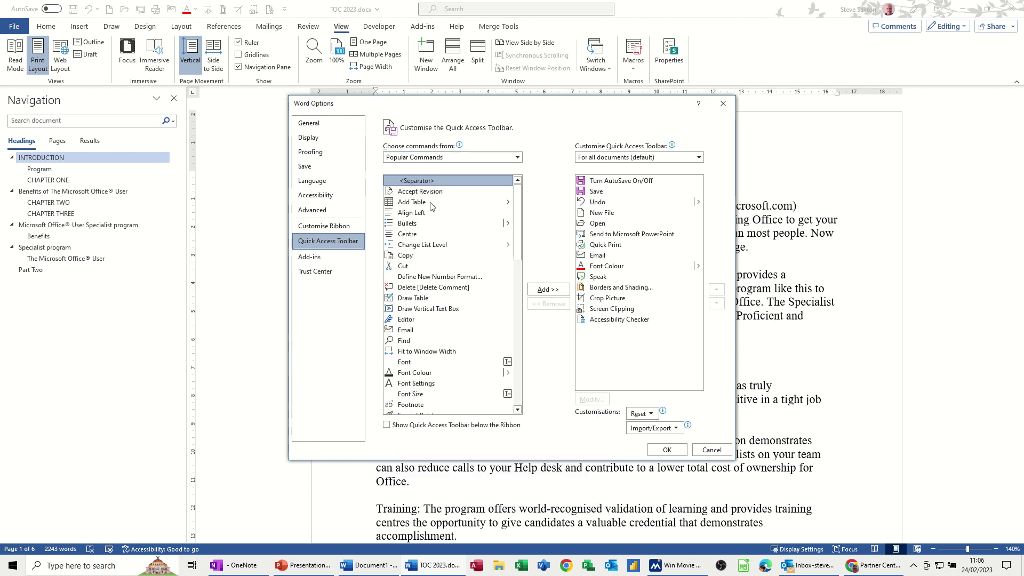
key(Down)
key(Down)
click(410, 258)
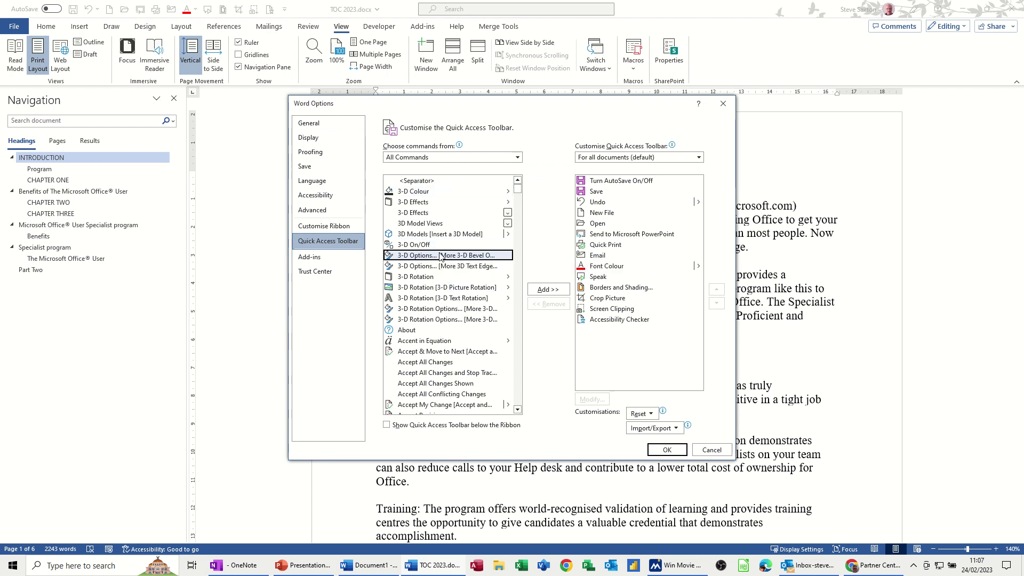
key(s)
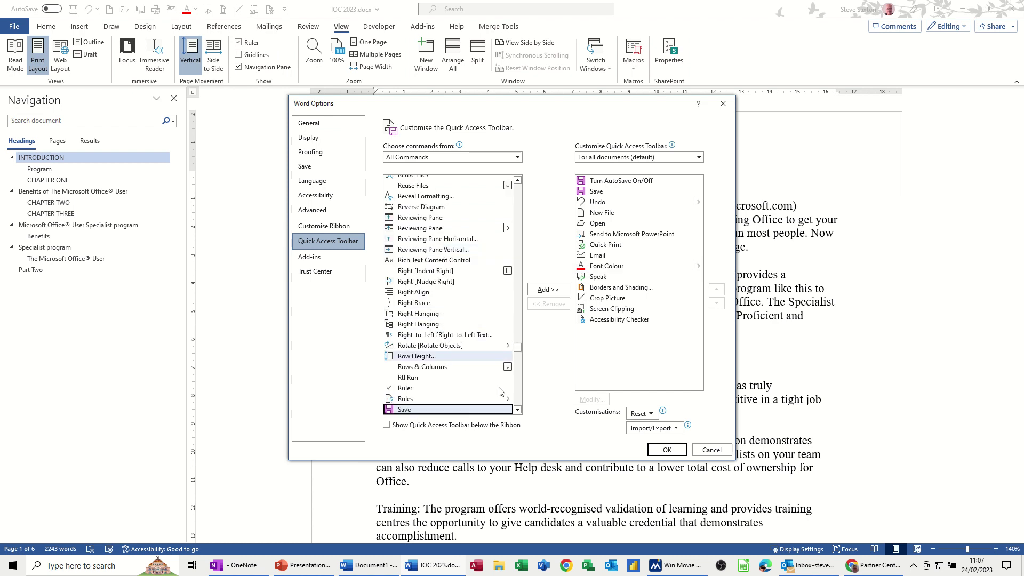
Add Send to Microsoft PowerPoint to the Quick Access Toolbar and confirm with OK.
click(518, 410)
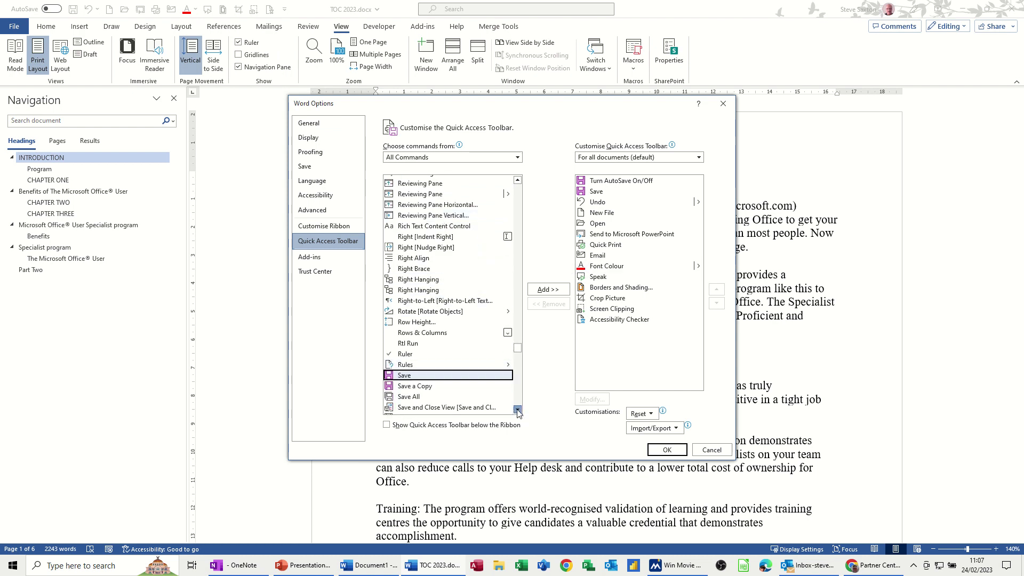
drag(517, 410, 518, 411)
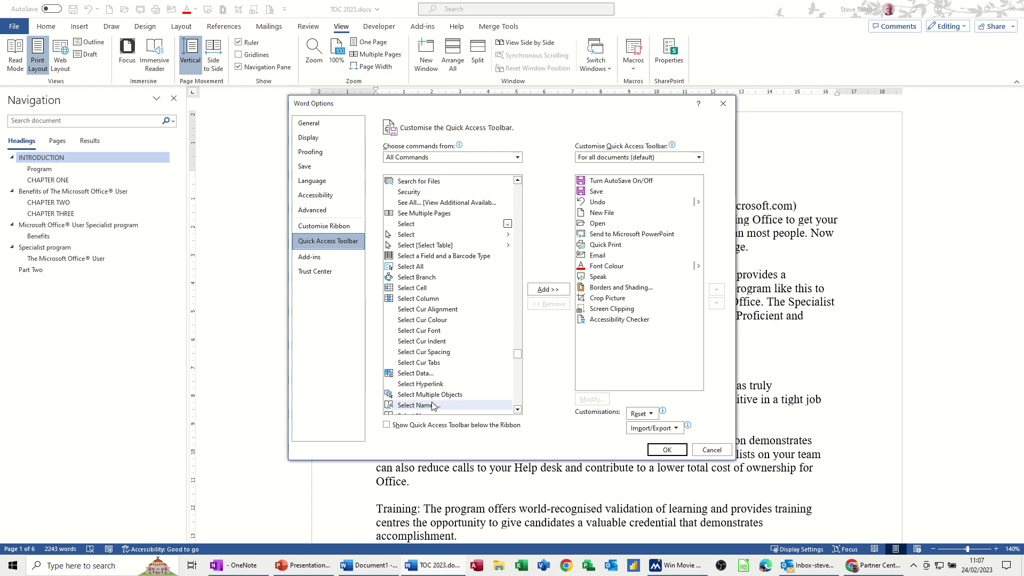
scroll(433, 400, down, 2)
scroll(421, 393, down, 2)
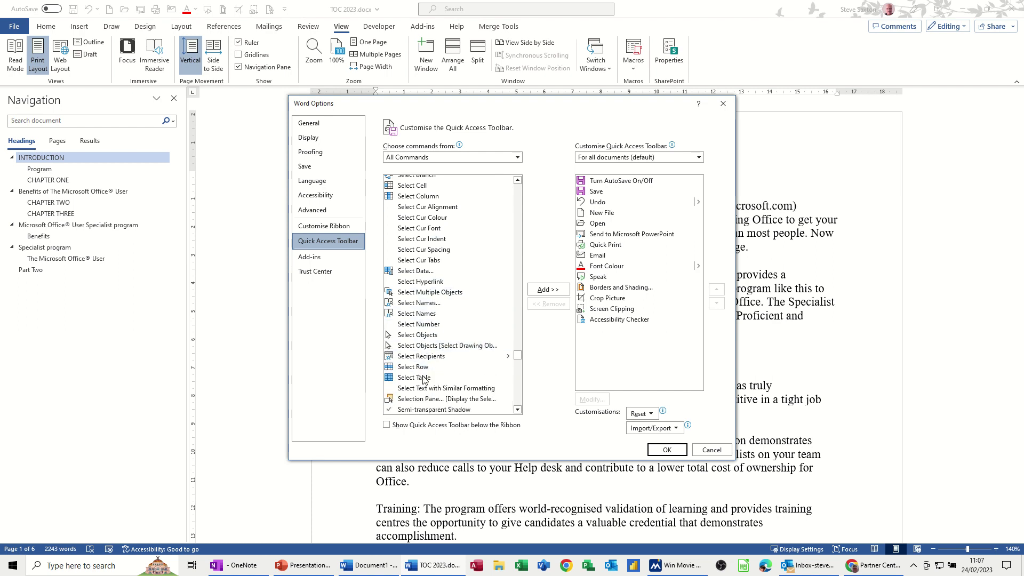
scroll(421, 391, down, 2)
scroll(424, 374, down, 2)
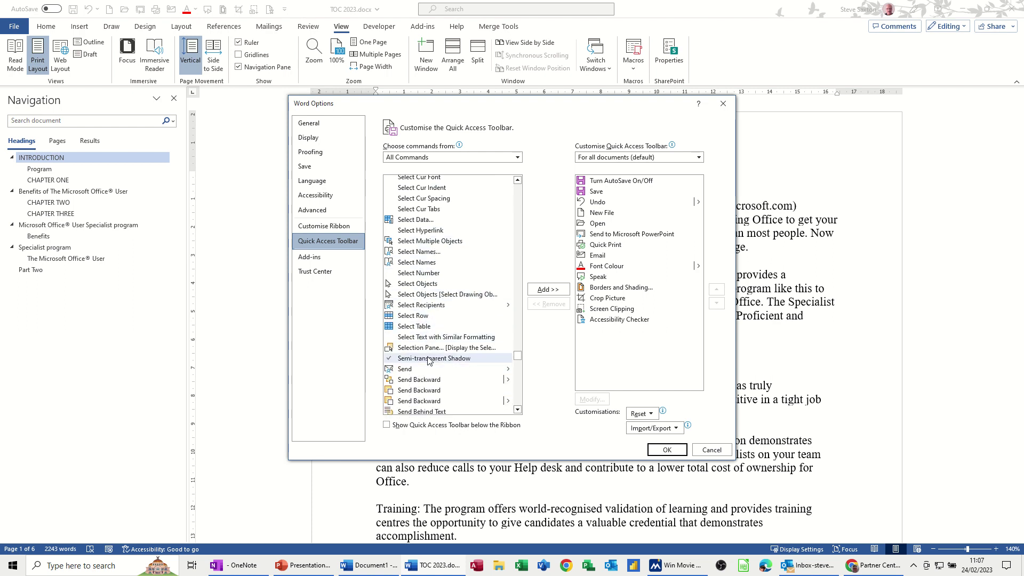
click(417, 390)
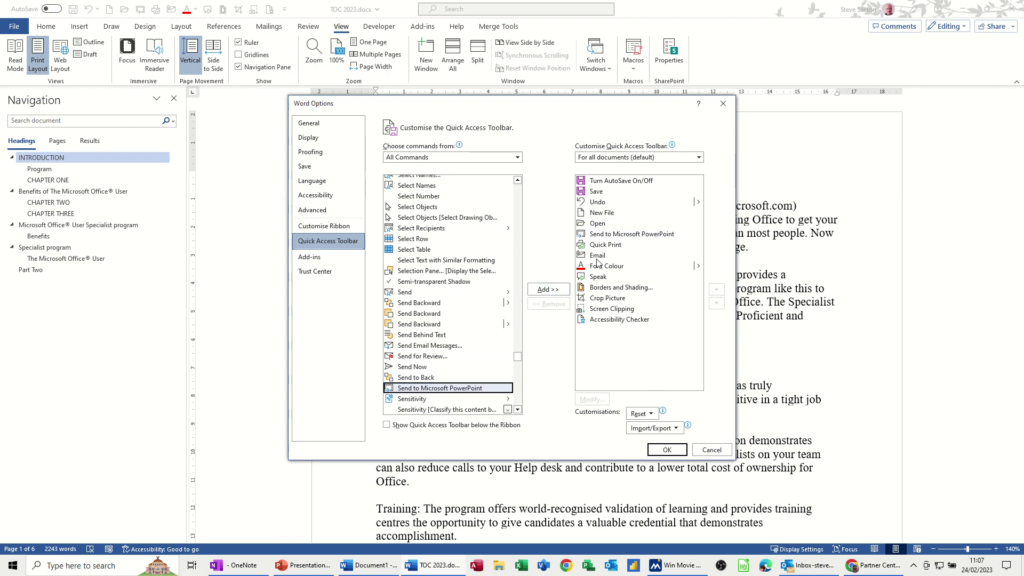
click(660, 451)
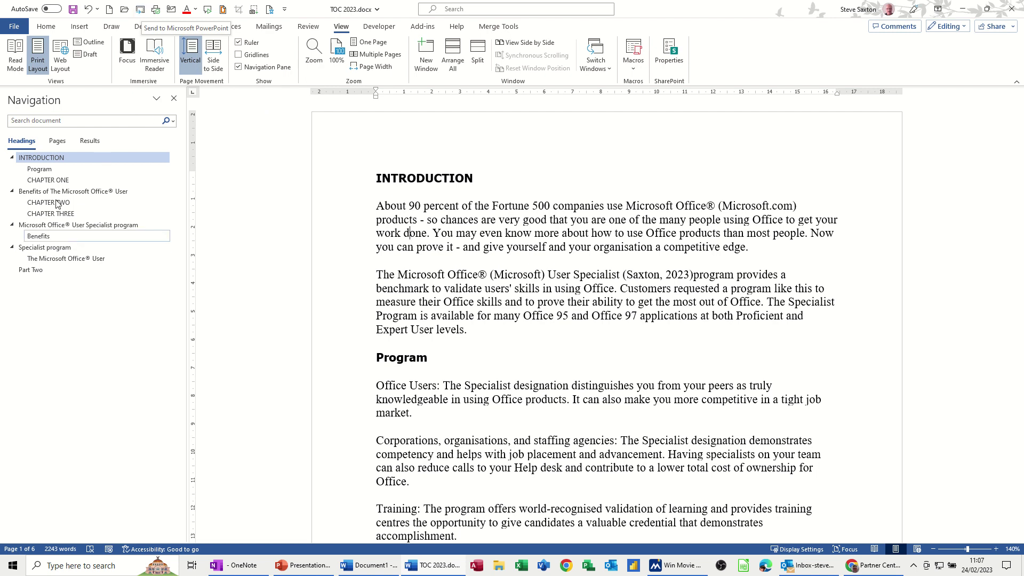
Send the Word headings to PowerPoint with the new Quick Access Toolbar button.
click(140, 9)
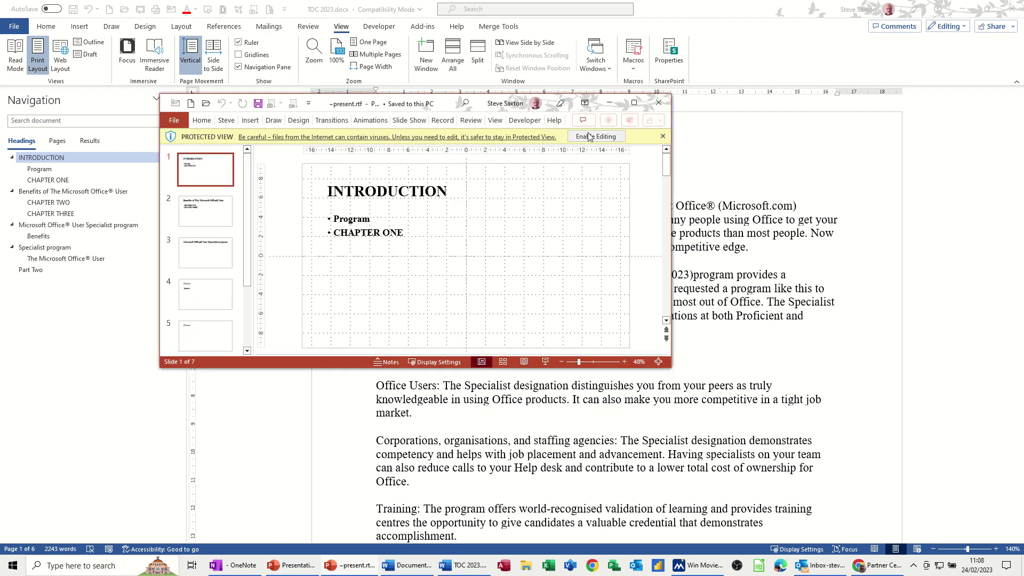
Enable editing on the Protected View presentation and maximize its window.
click(594, 138)
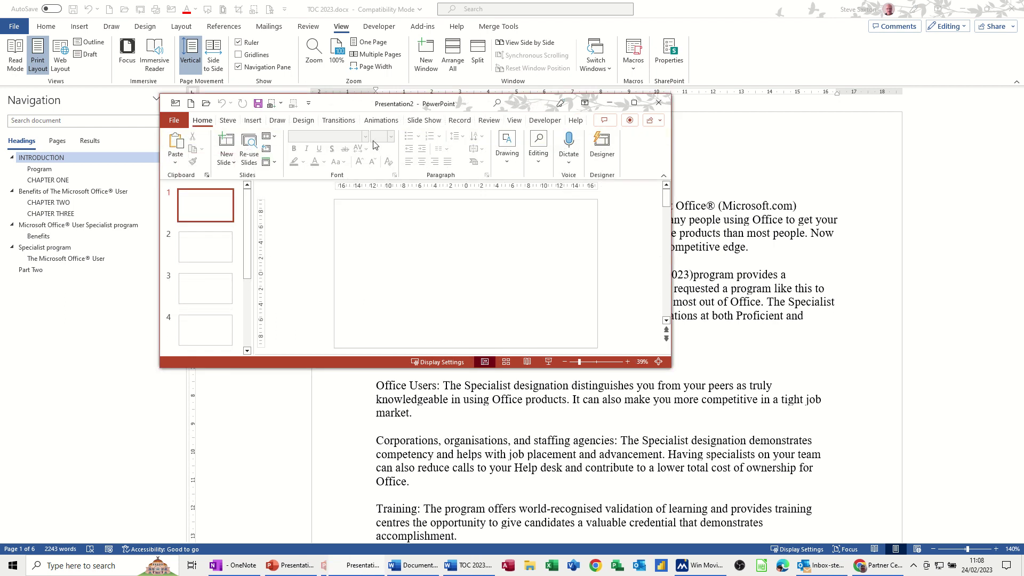
click(634, 104)
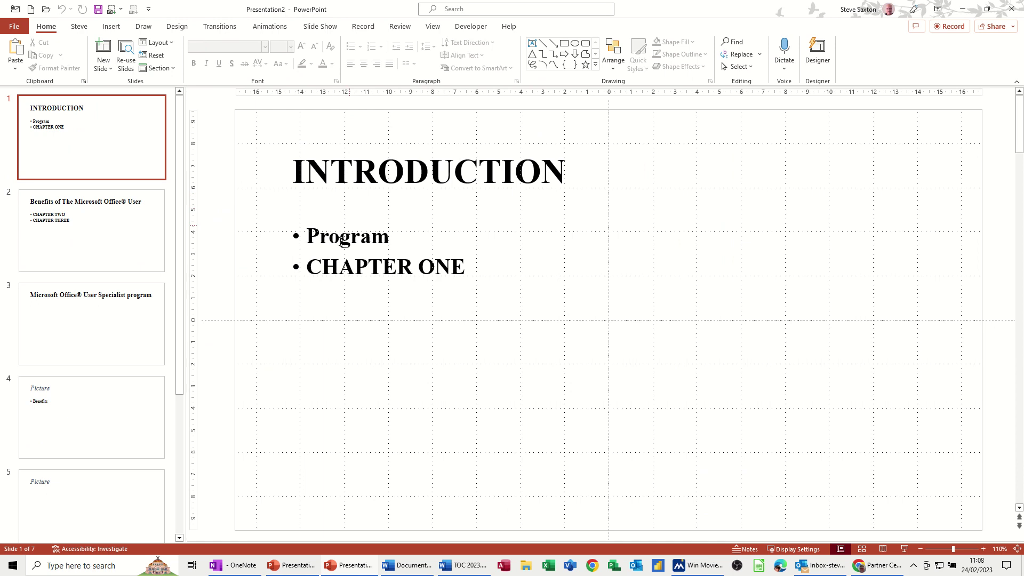
Browse slides 3 to 5, then open slide 2, Benefits of The Microsoft Office® User.
click(82, 318)
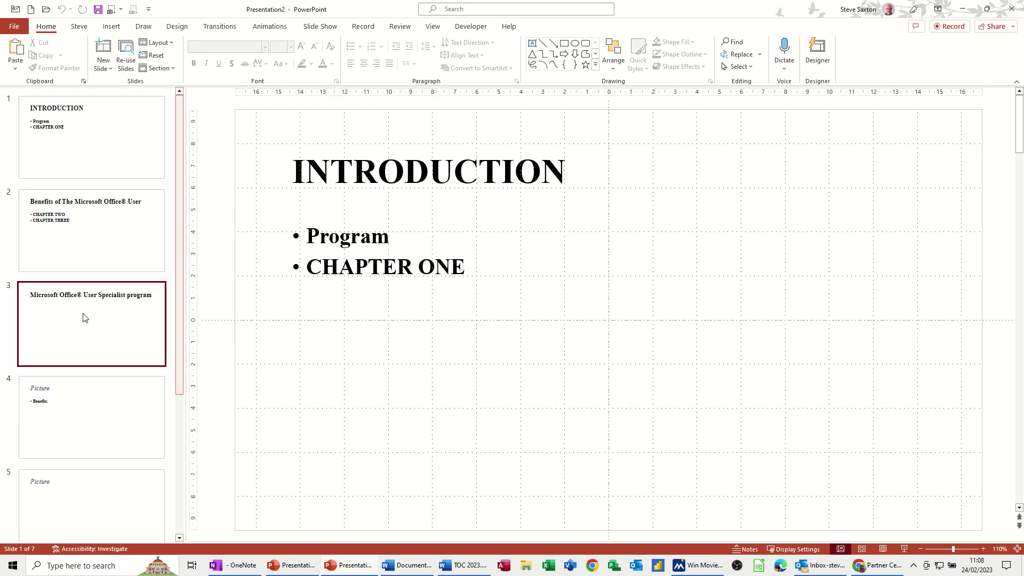
click(94, 408)
click(93, 486)
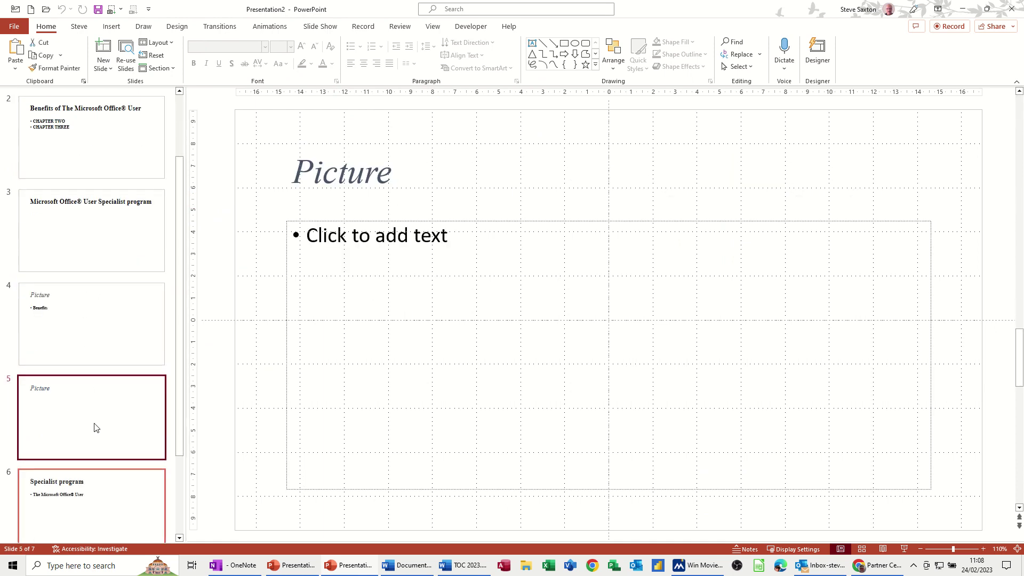
click(75, 300)
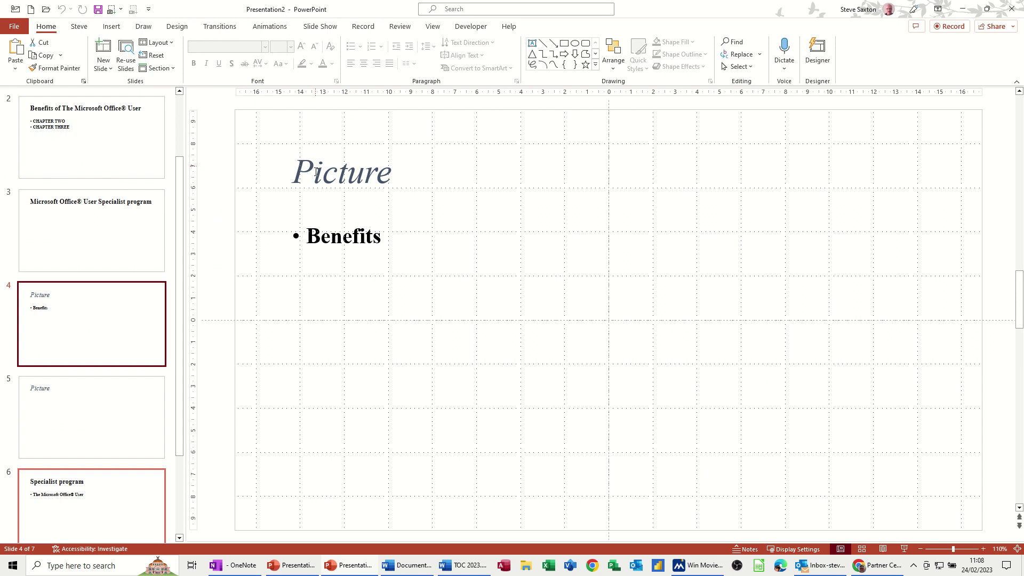
click(105, 396)
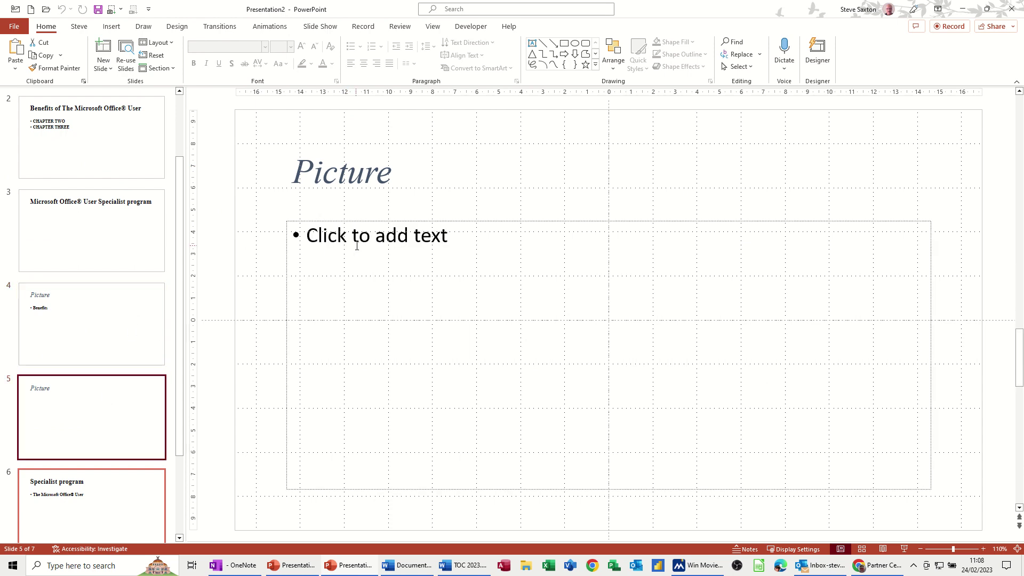
click(93, 152)
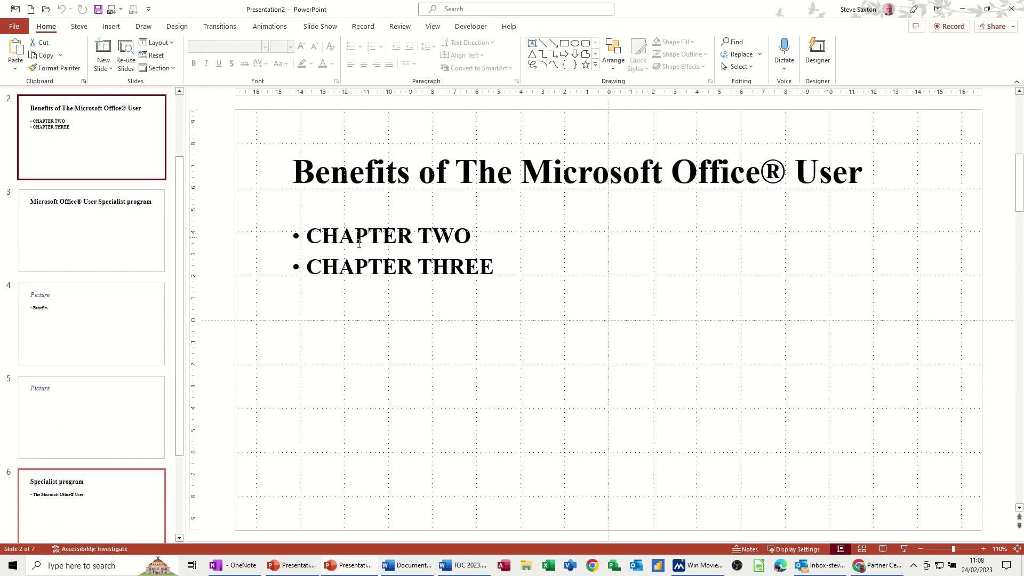
drag(178, 235, 172, 159)
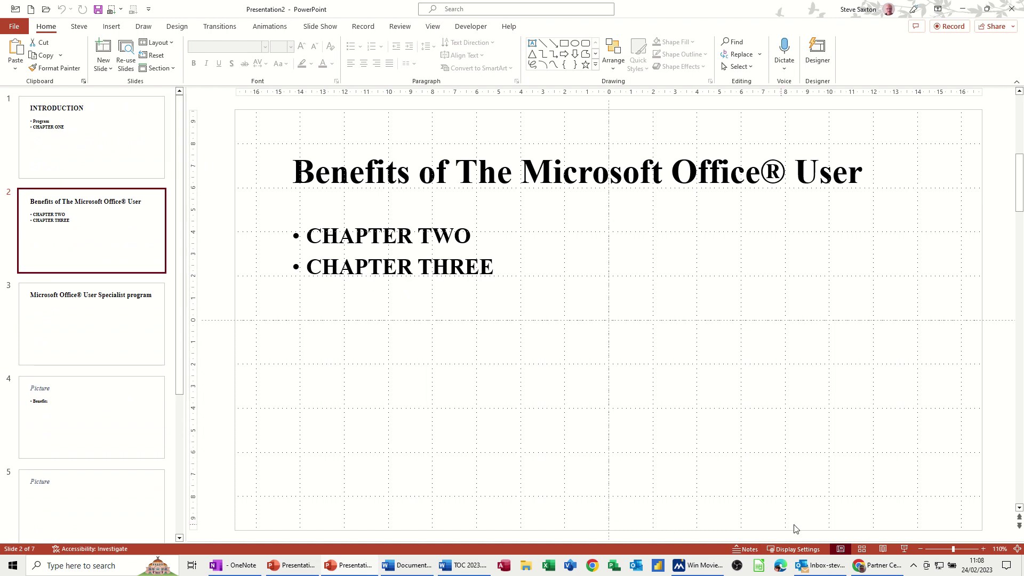
Show the notes area and Outline View, narrowing the outline pane.
click(841, 550)
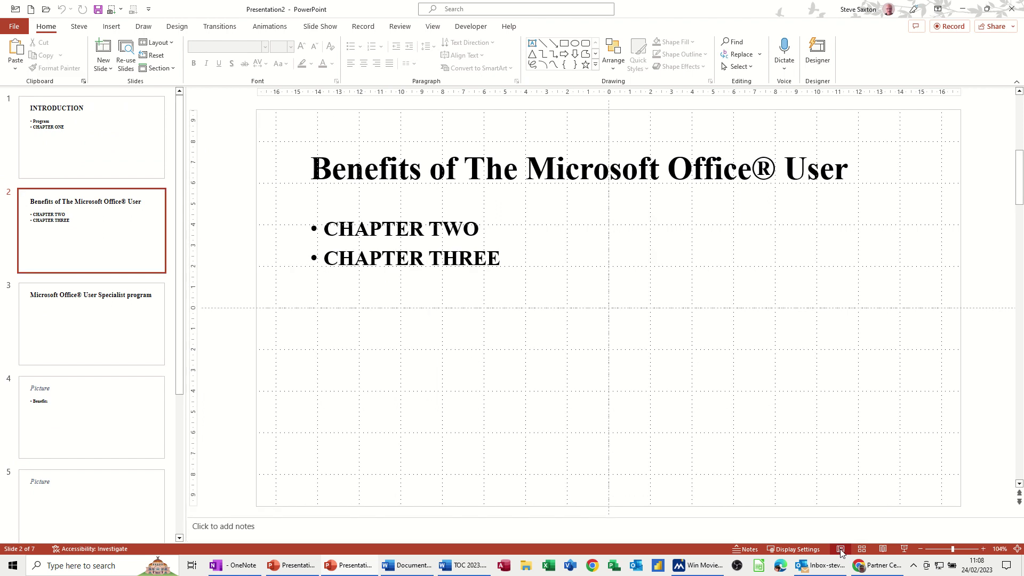
click(840, 550)
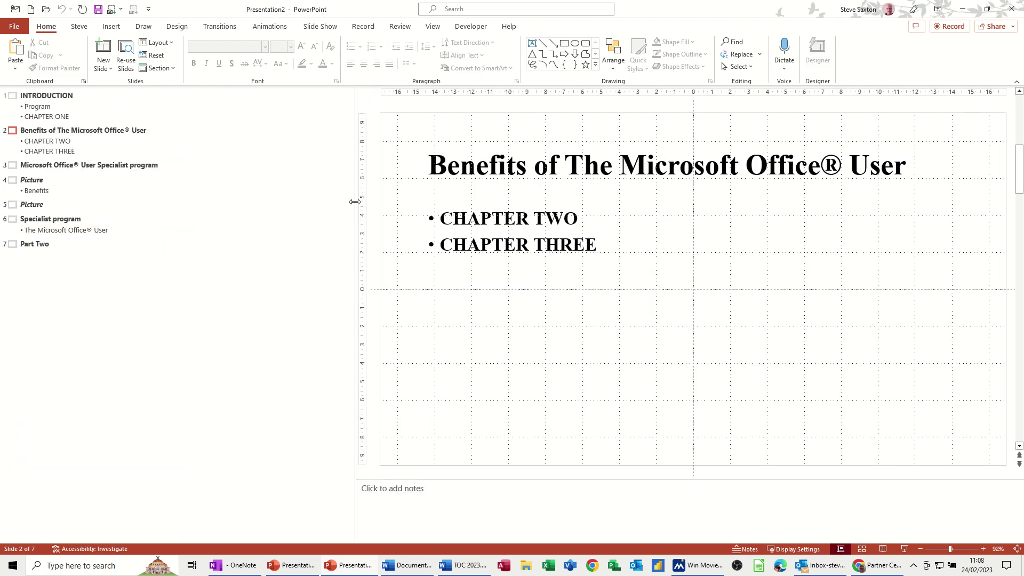
drag(353, 201, 187, 202)
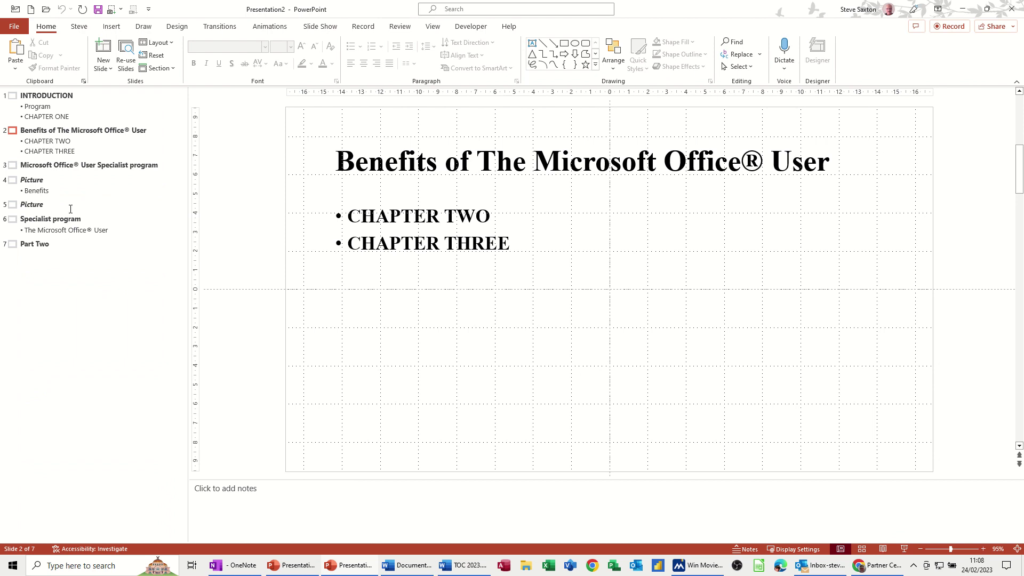
Copy the first INTRODUCTION paragraph from Word and return to PowerPoint.
key(alt+Tab)
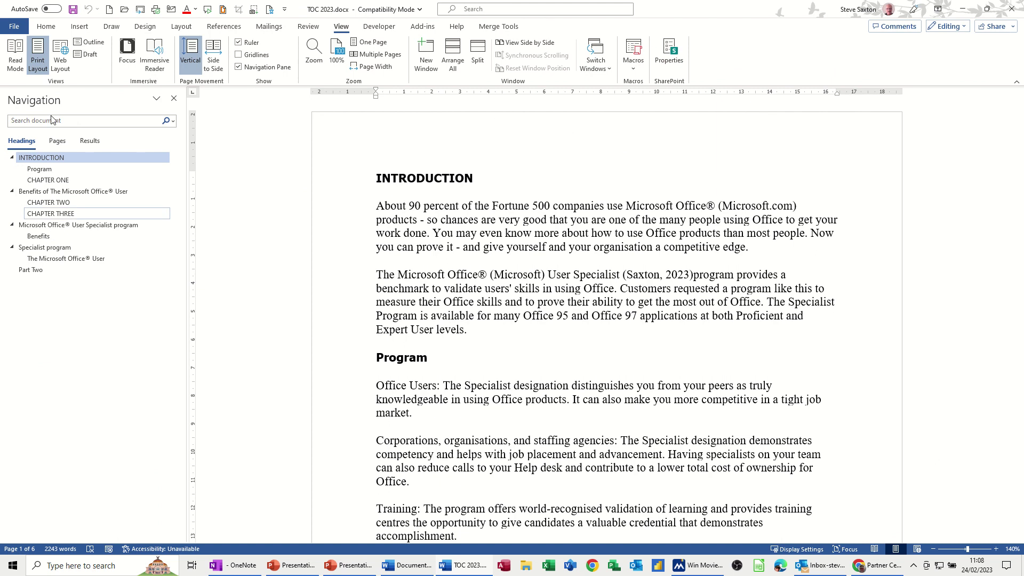
double_click(339, 236)
right_click(428, 229)
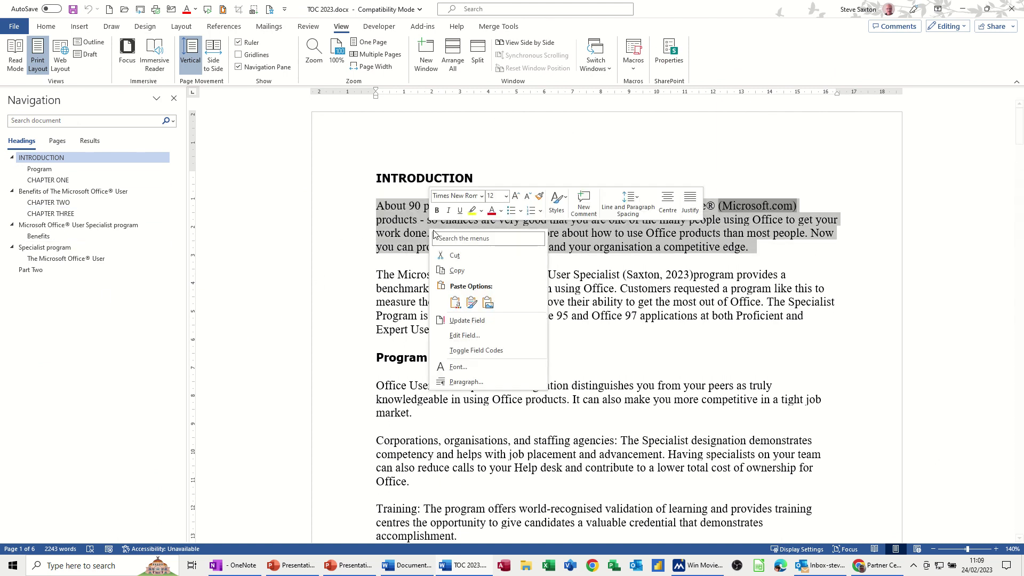
click(445, 270)
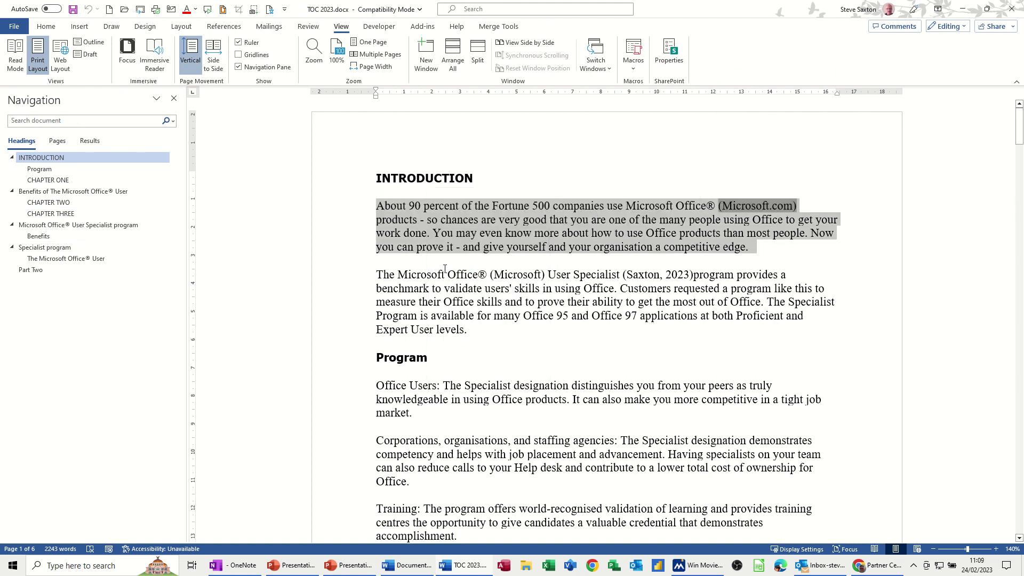
click(352, 566)
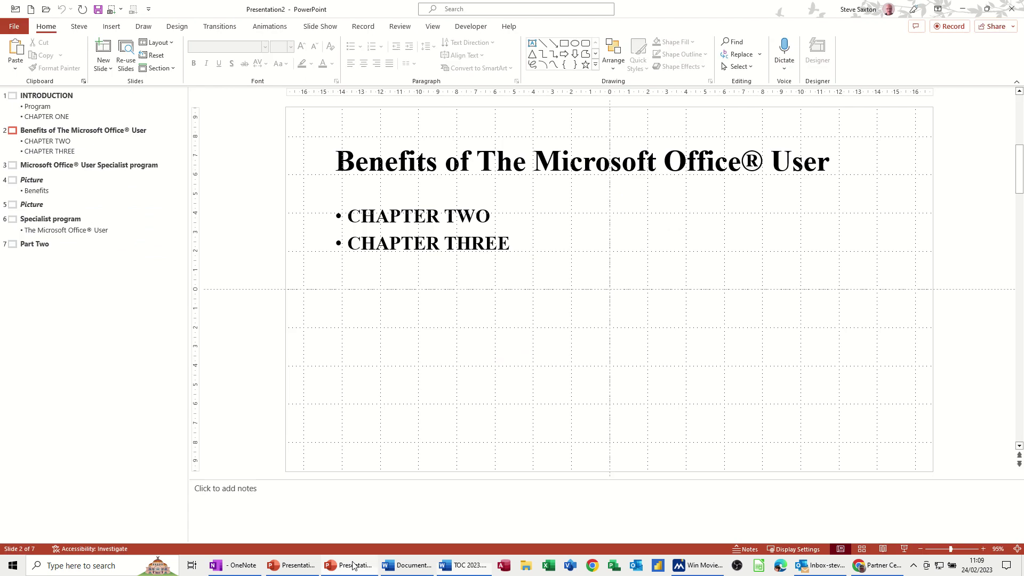
Paste the copied paragraph into slide 2's notes as numbered item 1, using the destination theme.
click(330, 509)
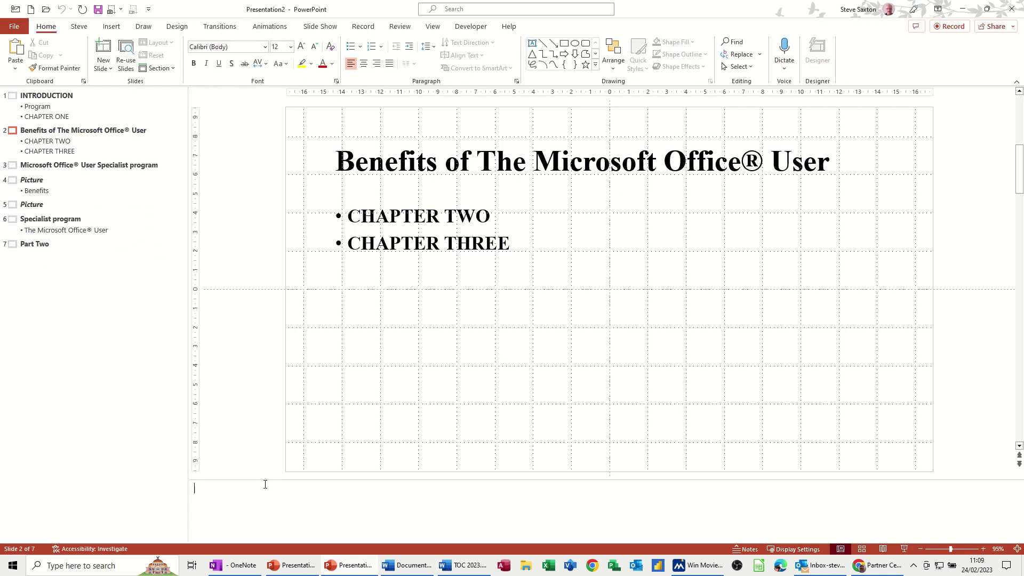
click(372, 49)
right_click(259, 493)
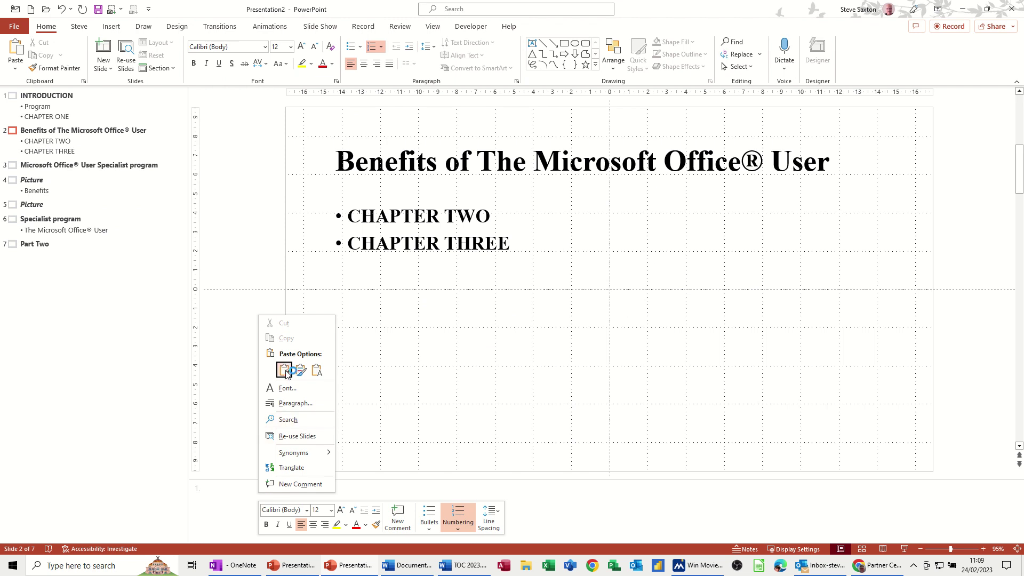
click(285, 368)
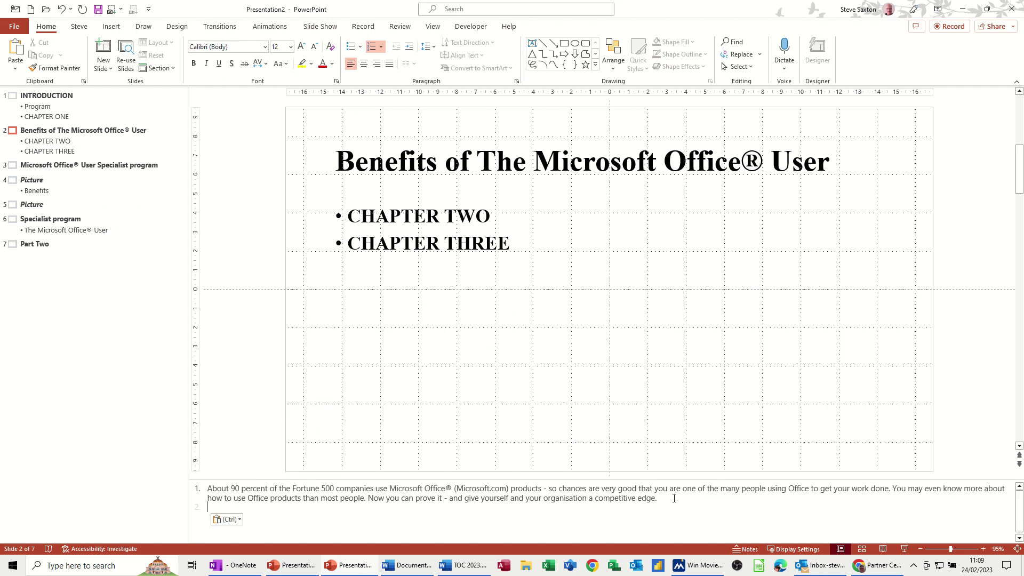